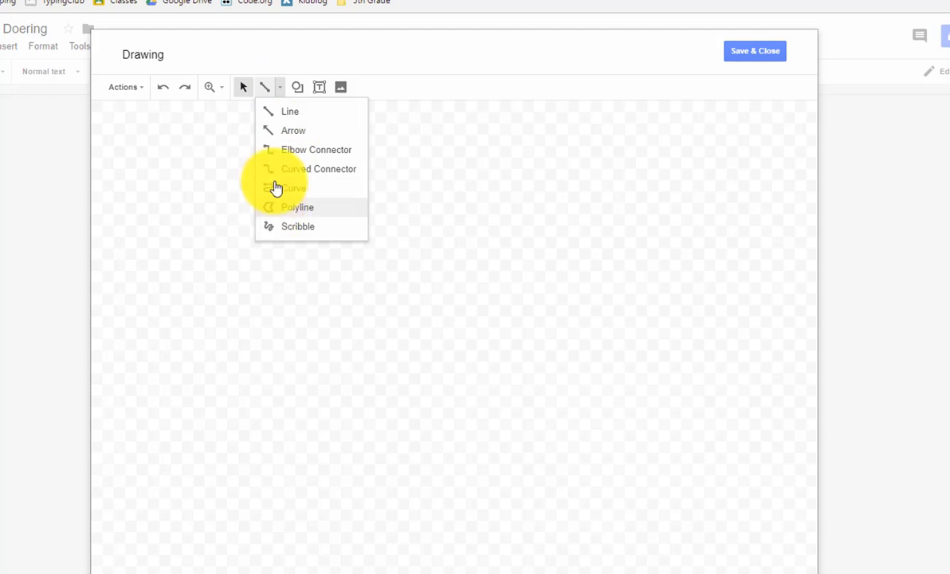
Step: Scribble a wavy river line diagonally from the canvas's upper right to its lower left and color it cornflower blue
{"action": "left_click", "coordinate": [296, 231]}
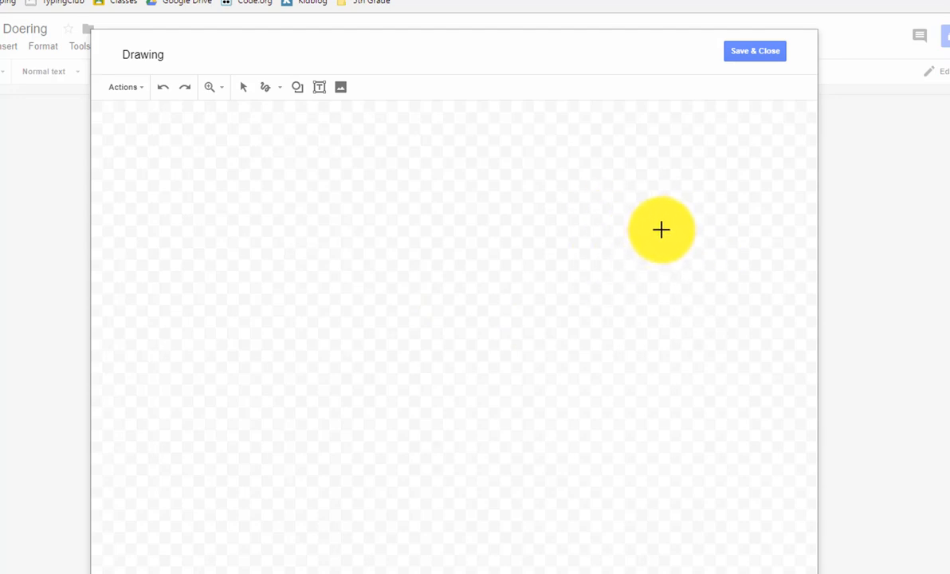
{"action": "mouse_move", "coordinate": [670, 237]}
{"action": "left_mouse_down"}
{"action": "mouse_move", "coordinate": [671, 274]}
{"action": "mouse_move", "coordinate": [563, 367]}
{"action": "mouse_move", "coordinate": [428, 431]}
{"action": "mouse_move", "coordinate": [350, 504]}
{"action": "mouse_move", "coordinate": [255, 543]}
{"action": "left_mouse_up"}
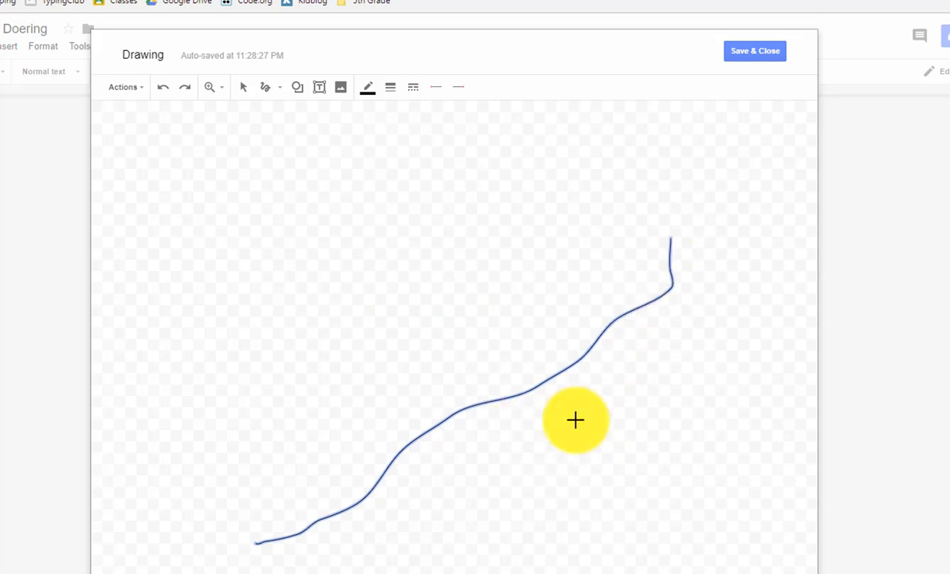
{"action": "left_click", "coordinate": [368, 89]}
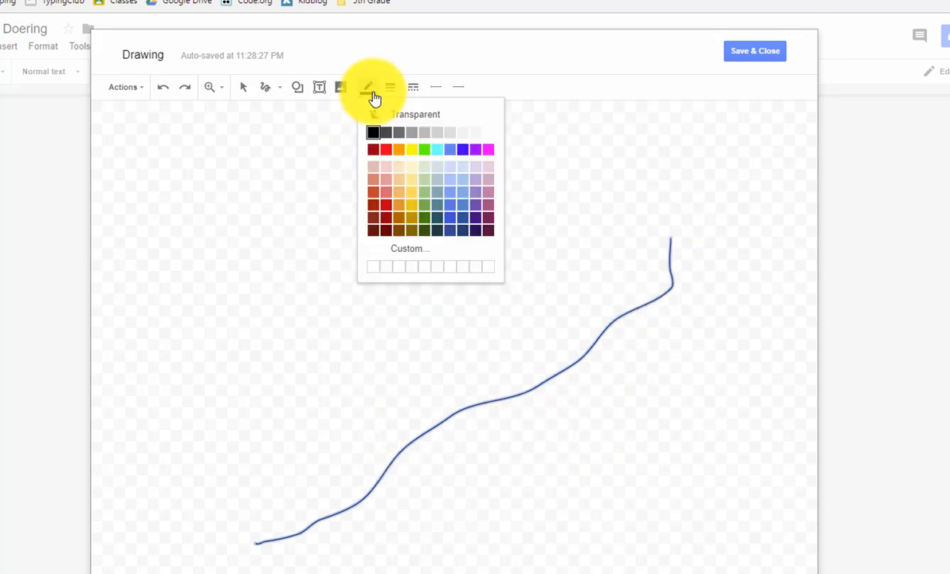
{"action": "left_click", "coordinate": [451, 159]}
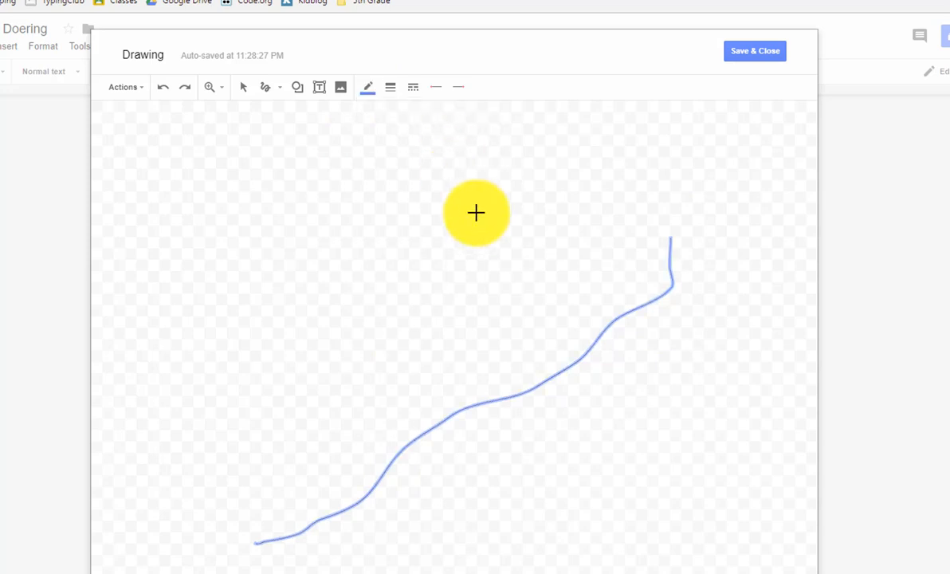
Step: Thicken the river line, then save the drawing into the document
{"action": "left_click", "coordinate": [392, 94]}
{"action": "left_click", "coordinate": [427, 193]}
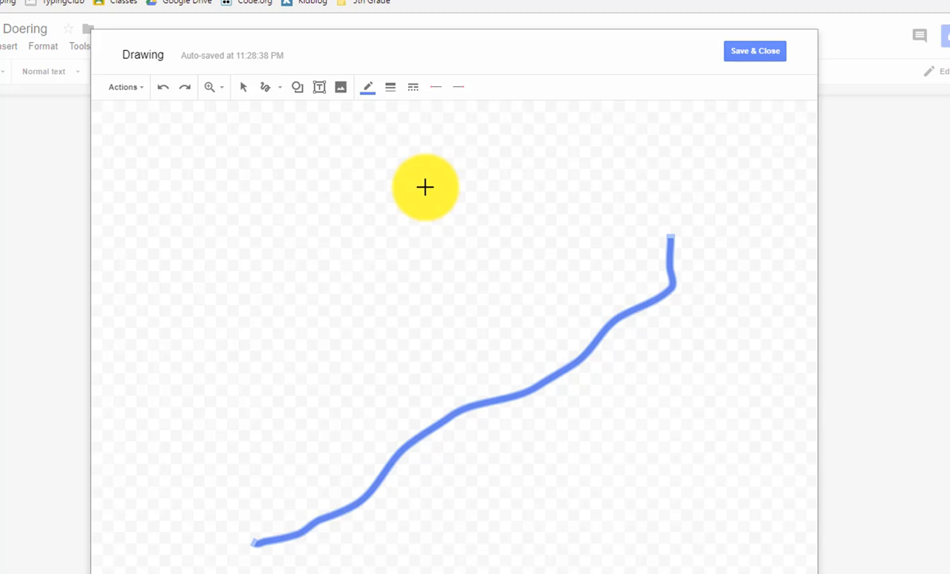
{"action": "left_click", "coordinate": [736, 53]}
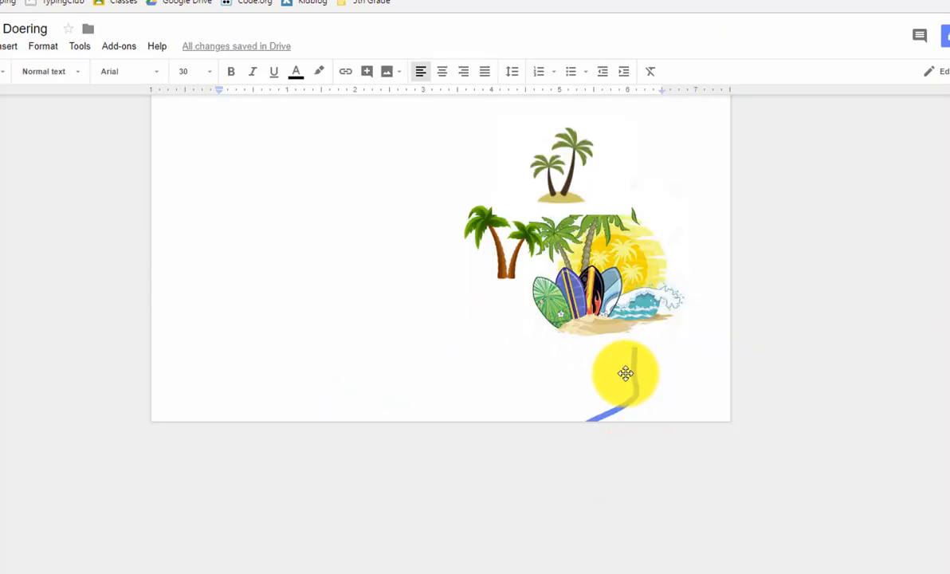
Step: Move the river drawing up onto the map so it runs from below the mountain down past the palm trees
{"action": "left_click", "coordinate": [627, 375]}
{"action": "scroll", "coordinate": [528, 481], "scroll_direction": "down", "scroll_amount": 1}
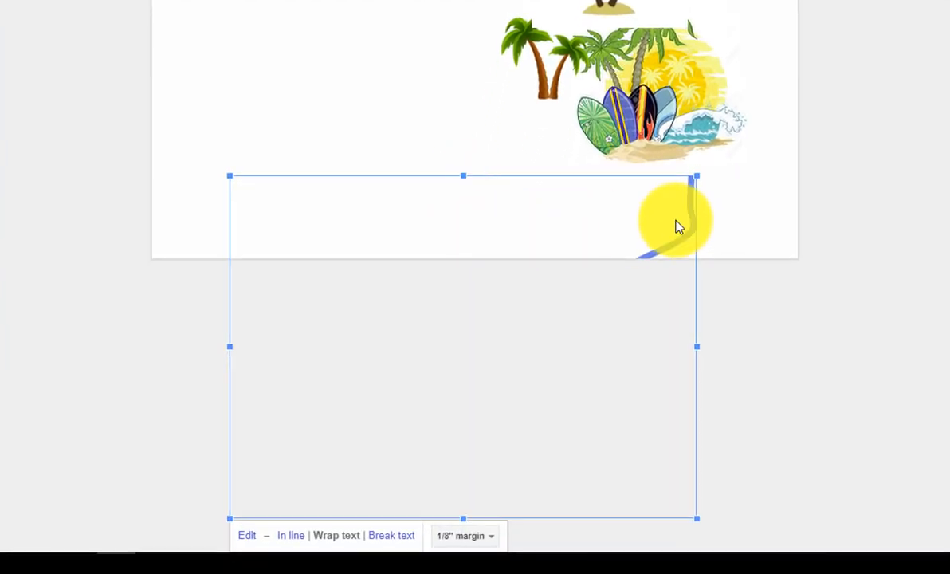
{"action": "mouse_move", "coordinate": [689, 227]}
{"action": "left_mouse_down"}
{"action": "mouse_move", "coordinate": [566, 2]}
{"action": "mouse_move", "coordinate": [598, 0]}
{"action": "left_mouse_up"}
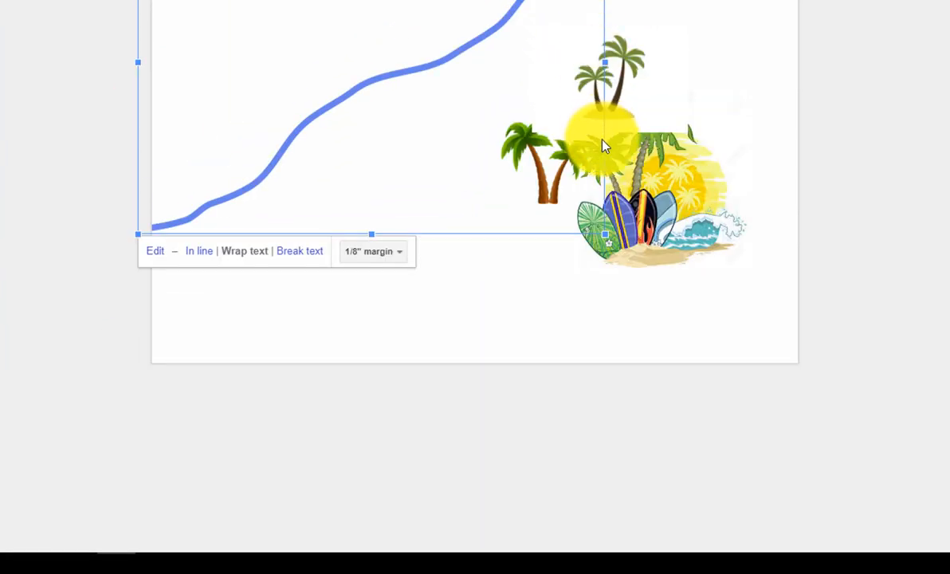
{"action": "scroll", "coordinate": [542, 144], "scroll_direction": "up", "scroll_amount": 4}
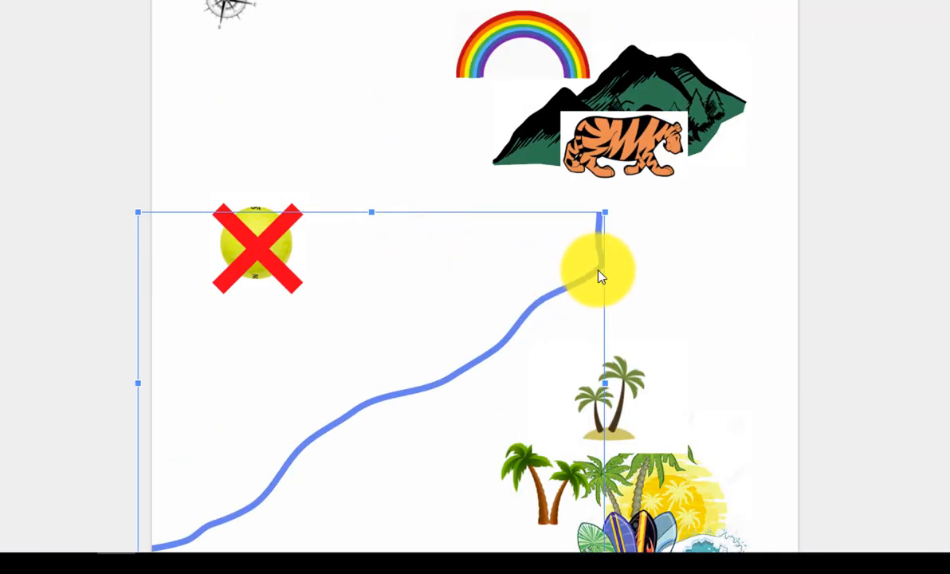
{"action": "scroll", "coordinate": [600, 270], "scroll_direction": "down", "scroll_amount": 1}
{"action": "mouse_move", "coordinate": [602, 270]}
{"action": "left_mouse_down"}
{"action": "mouse_move", "coordinate": [653, 248]}
{"action": "mouse_move", "coordinate": [673, 258]}
{"action": "left_mouse_up"}
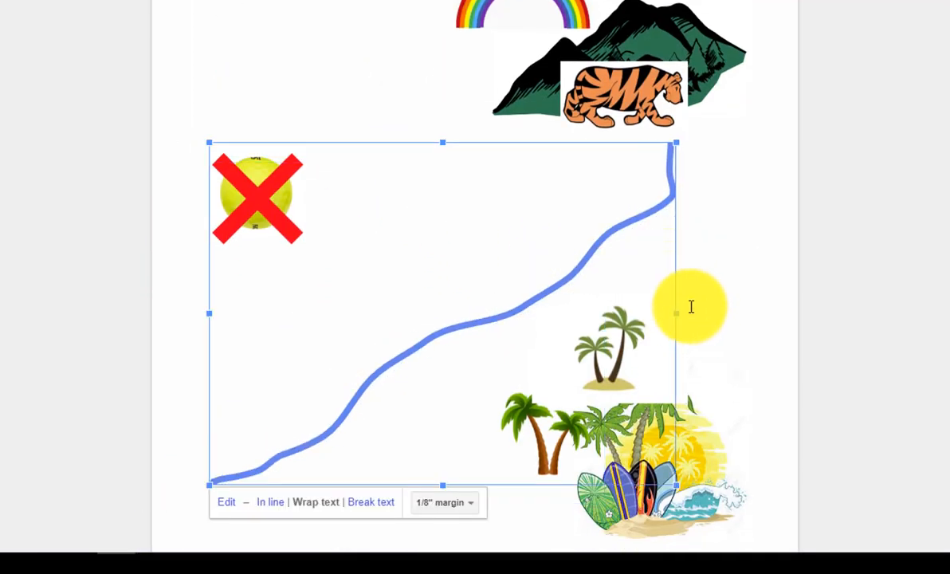
{"action": "left_click", "coordinate": [718, 303]}
{"action": "scroll", "coordinate": [742, 299], "scroll_direction": "up", "scroll_amount": 1}
{"action": "scroll", "coordinate": [475, 280], "scroll_direction": "down", "scroll_amount": 3}
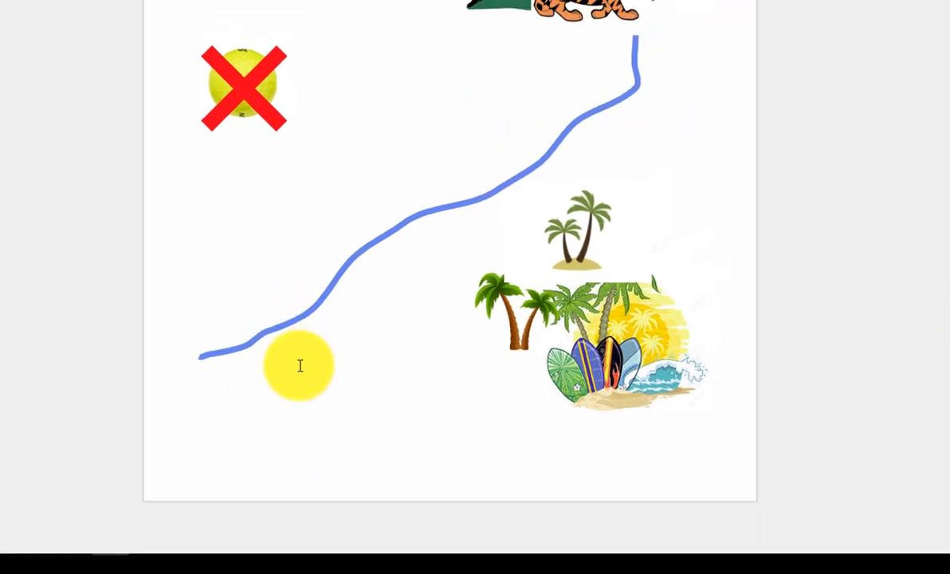
Step: Stretch the river drawing on all four sides so it spans nearly the page width and reaches from the mountain to near the page bottom
{"action": "left_click", "coordinate": [285, 325]}
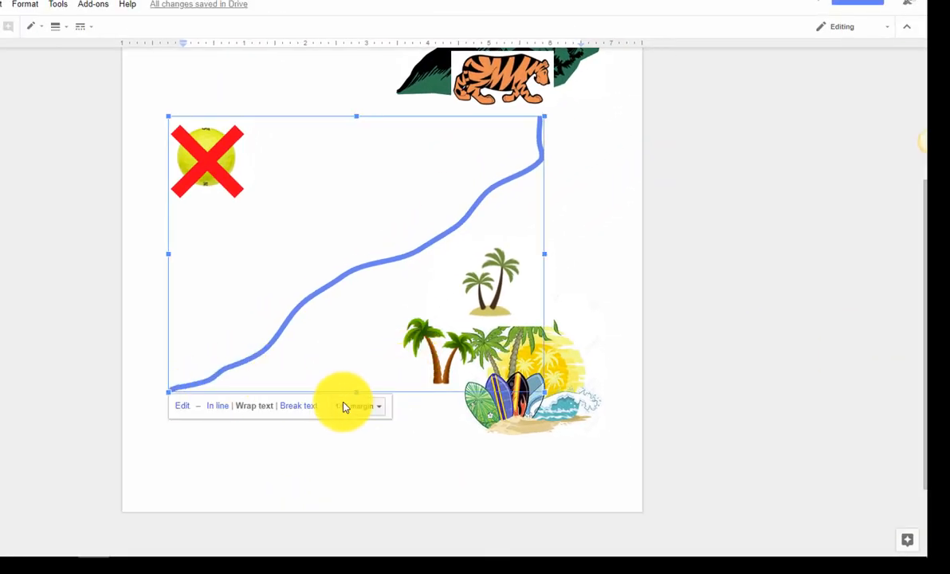
{"action": "left_click_drag", "start_coordinate": [355, 398], "coordinate": [369, 475]}
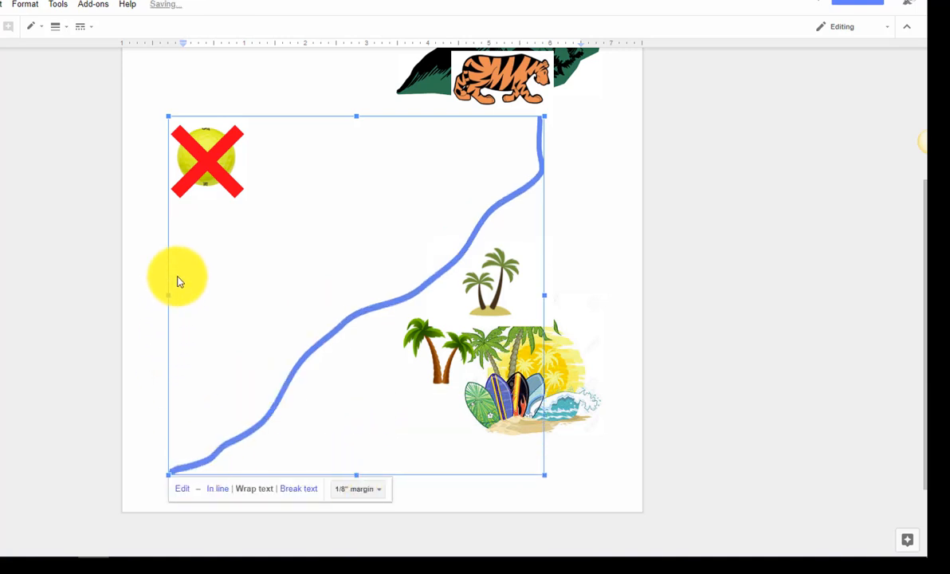
{"action": "left_click_drag", "start_coordinate": [170, 296], "coordinate": [140, 305]}
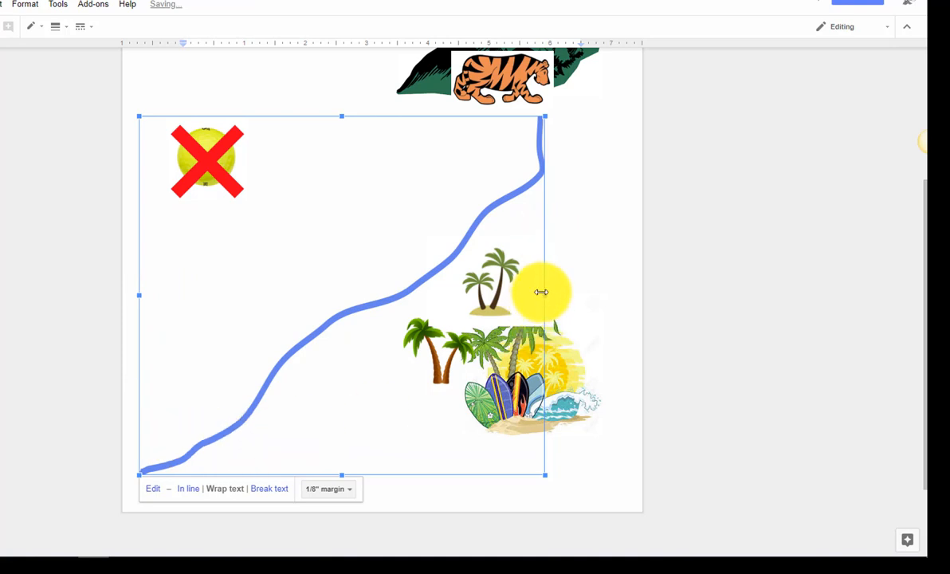
{"action": "left_click_drag", "start_coordinate": [544, 293], "coordinate": [606, 292]}
{"action": "left_click_drag", "start_coordinate": [371, 116], "coordinate": [372, 56]}
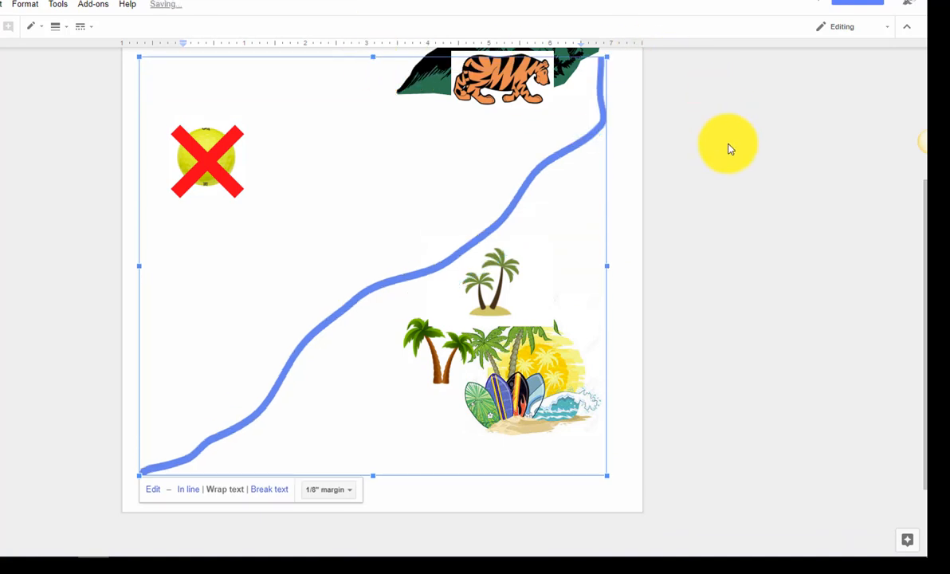
{"action": "left_click", "coordinate": [713, 386]}
{"action": "scroll", "coordinate": [712, 383], "scroll_direction": "down", "scroll_amount": 2}
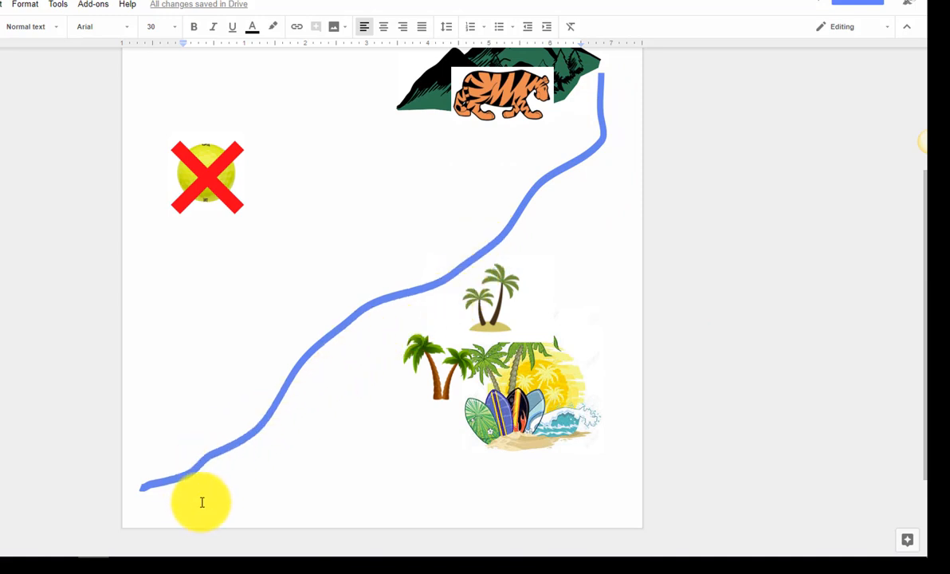
{"action": "scroll", "coordinate": [624, 339], "scroll_direction": "down", "scroll_amount": 1}
Step: Reposition the mountain picture so its lower edge covers the river's upper end
{"action": "scroll", "coordinate": [606, 303], "scroll_direction": "up", "scroll_amount": 3}
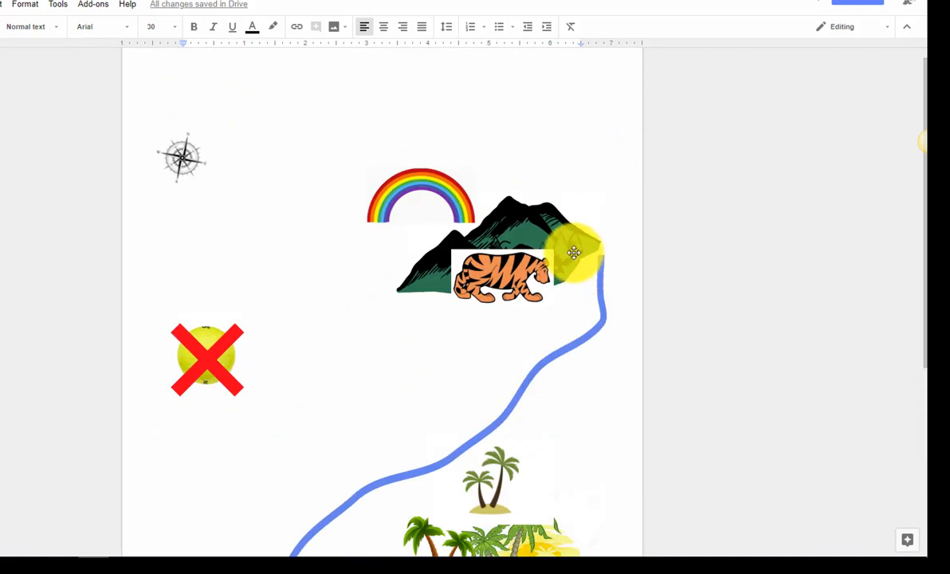
{"action": "left_click", "coordinate": [574, 253]}
{"action": "mouse_move", "coordinate": [573, 251]}
{"action": "left_mouse_down"}
{"action": "mouse_move", "coordinate": [583, 255]}
{"action": "mouse_move", "coordinate": [547, 207]}
{"action": "left_mouse_up"}
{"action": "left_click", "coordinate": [709, 315]}
{"action": "left_click", "coordinate": [525, 330]}
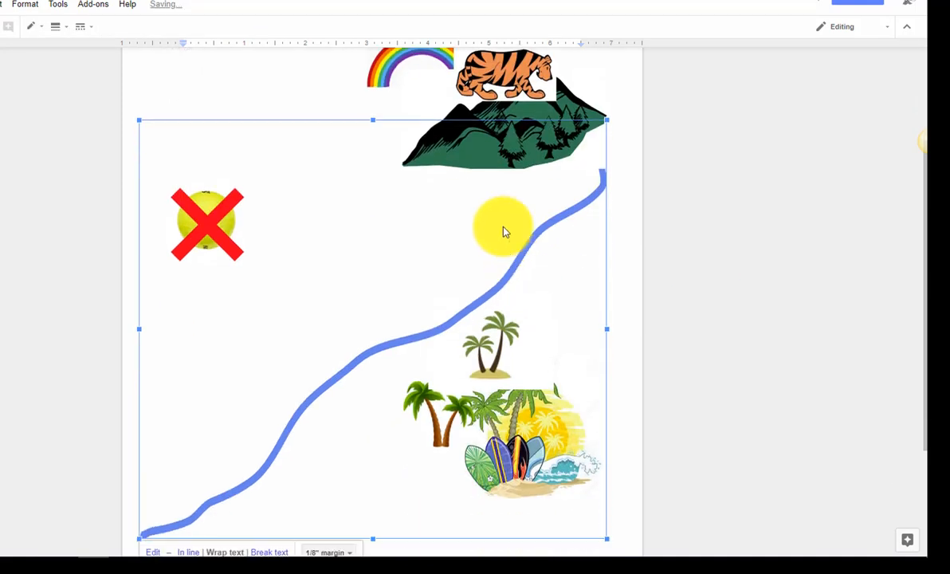
Step: Move the tiger picture to just below the mountain's left part, beside the river
{"action": "left_click", "coordinate": [488, 69]}
{"action": "mouse_move", "coordinate": [487, 69]}
{"action": "left_mouse_down"}
{"action": "mouse_move", "coordinate": [431, 100]}
{"action": "mouse_move", "coordinate": [500, 70]}
{"action": "left_mouse_up"}
{"action": "left_click", "coordinate": [753, 176]}
{"action": "left_click", "coordinate": [520, 185]}
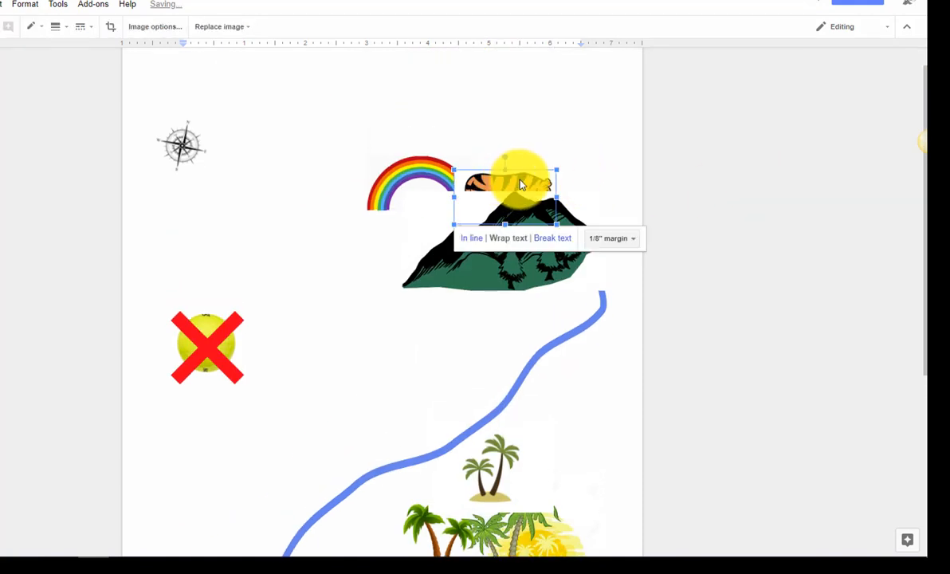
{"action": "left_click_drag", "start_coordinate": [523, 186], "coordinate": [456, 301]}
{"action": "left_click", "coordinate": [785, 297]}
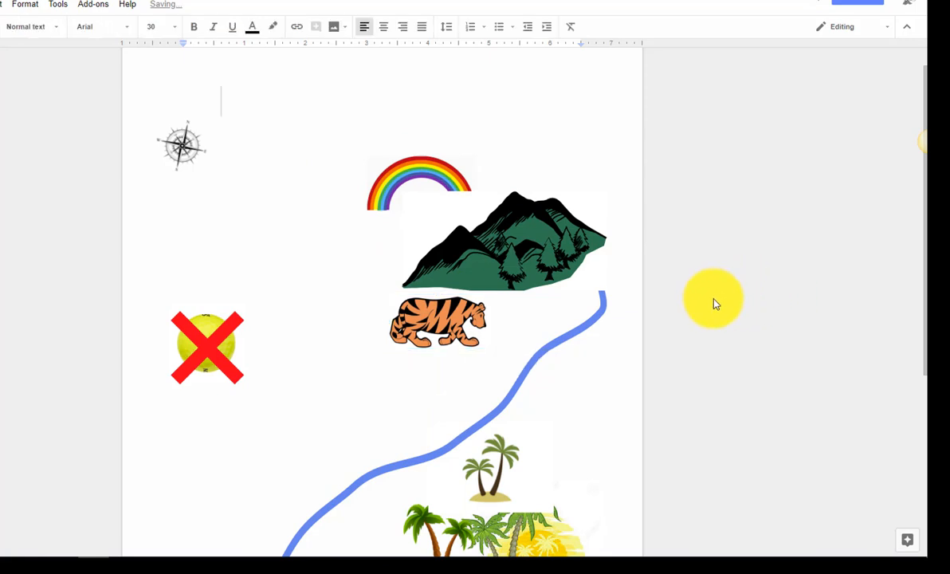
Step: Start a new blank drawing in the treasure map document
{"action": "scroll", "coordinate": [702, 299], "scroll_direction": "down", "scroll_amount": 5}
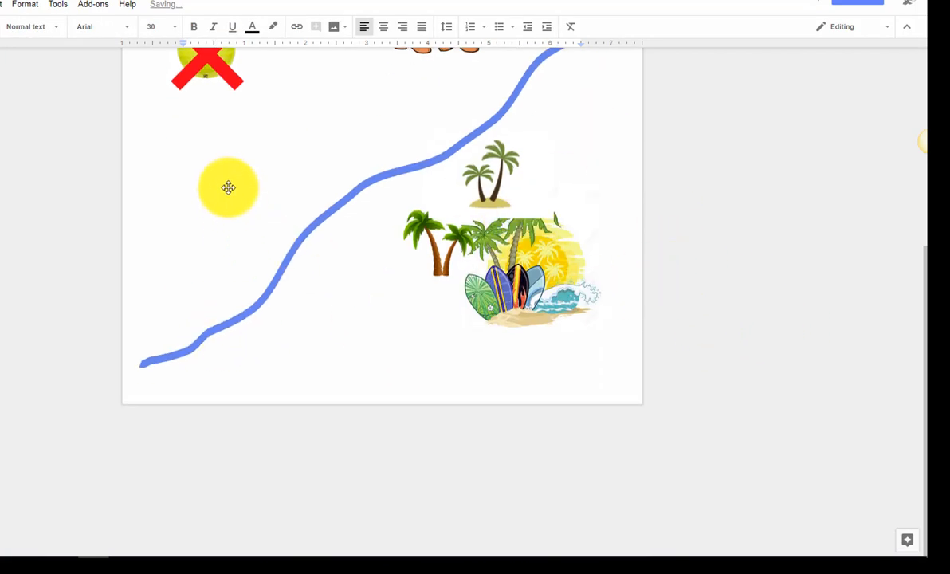
{"action": "scroll", "coordinate": [680, 265], "scroll_direction": "up", "scroll_amount": 2}
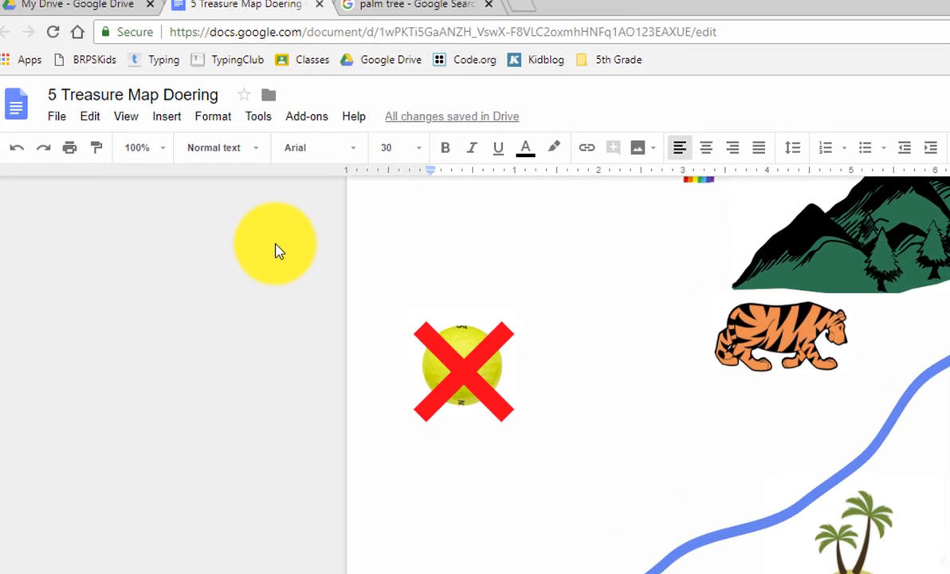
{"action": "left_click", "coordinate": [168, 118]}
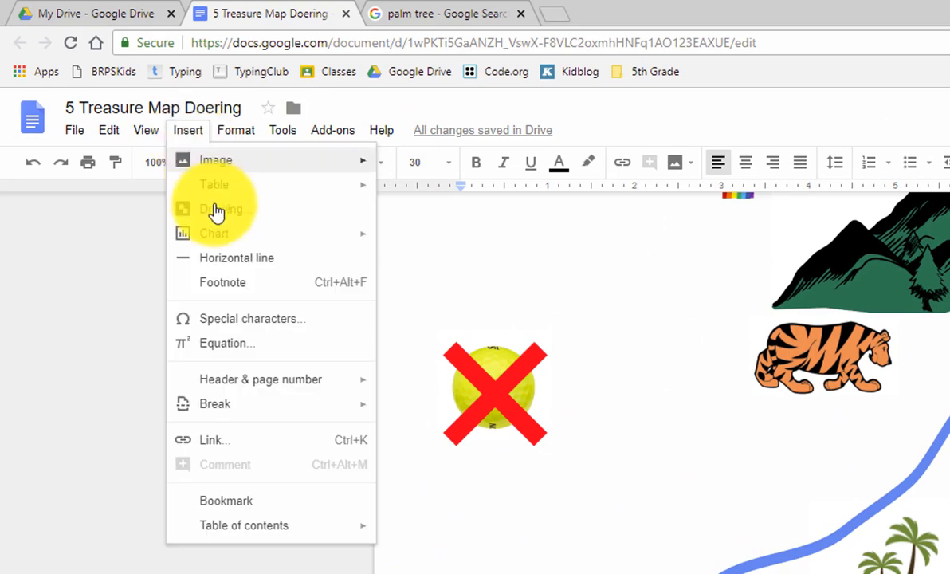
{"action": "left_click", "coordinate": [221, 210]}
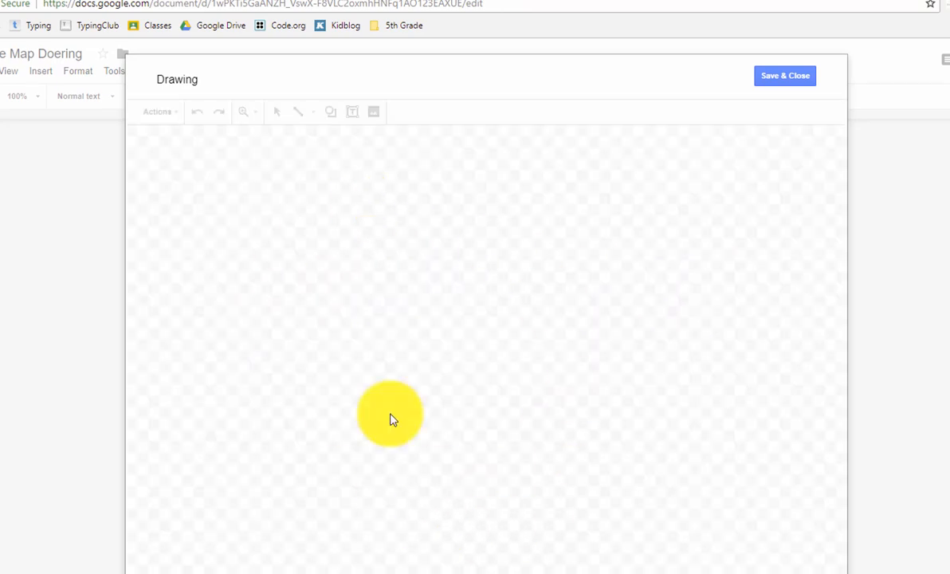
Step: Outline a closed, wide J-shaped river with the Polyline tool, ending back at the starting point
{"action": "left_click", "coordinate": [332, 114]}
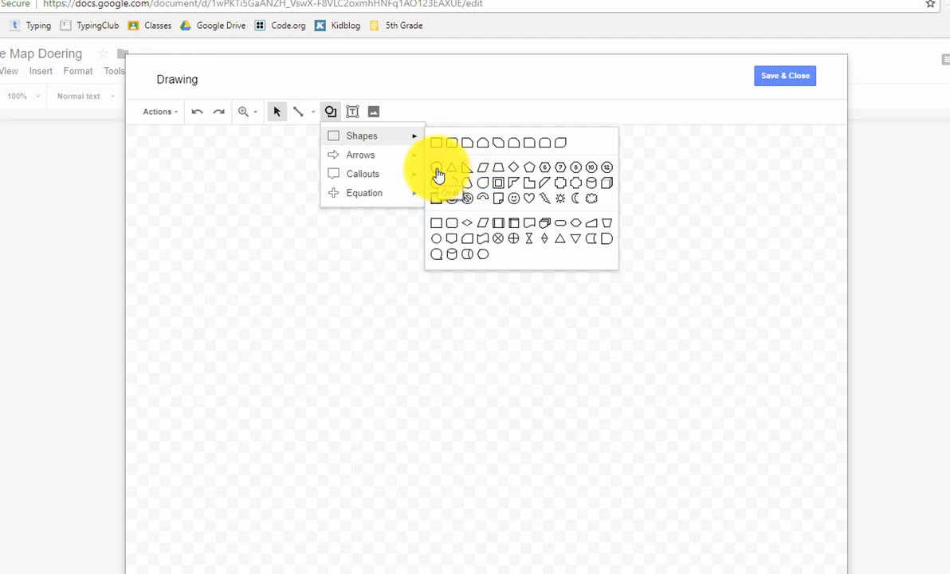
{"action": "left_click", "coordinate": [310, 112]}
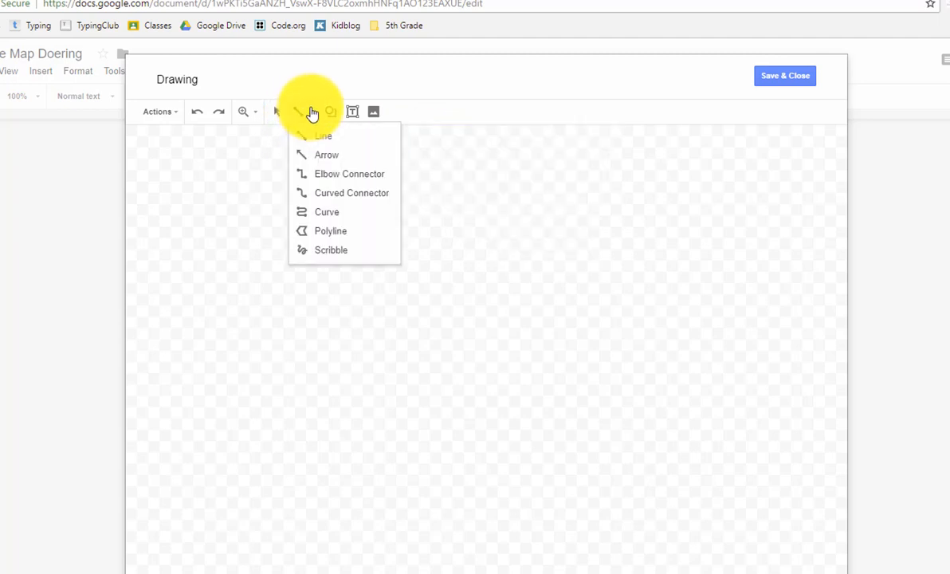
{"action": "left_click", "coordinate": [326, 233]}
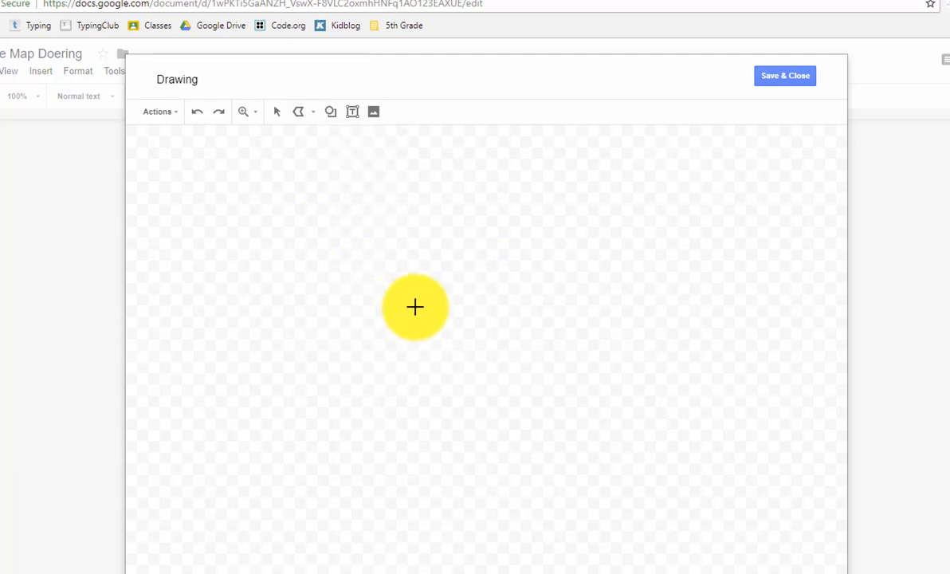
{"action": "left_click", "coordinate": [438, 226]}
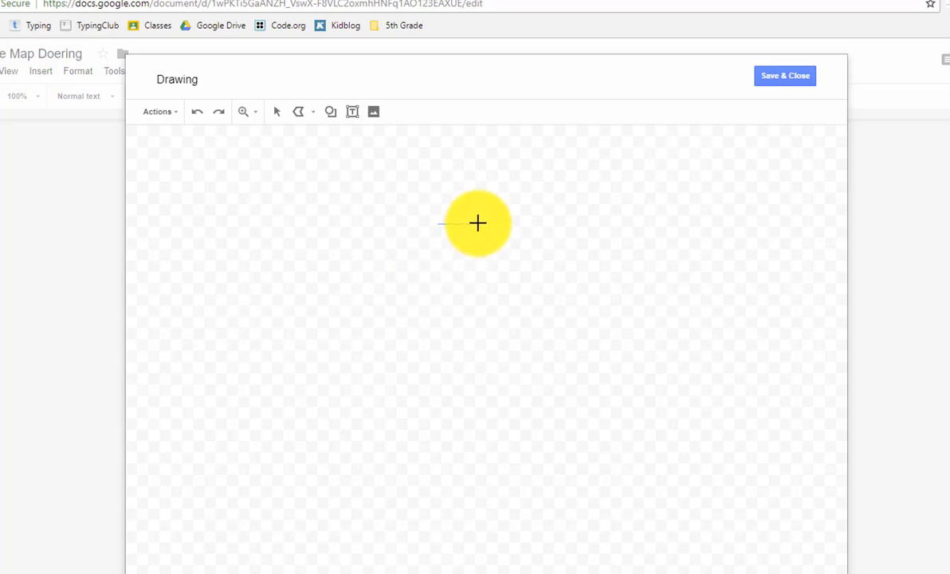
{"action": "left_click", "coordinate": [478, 223]}
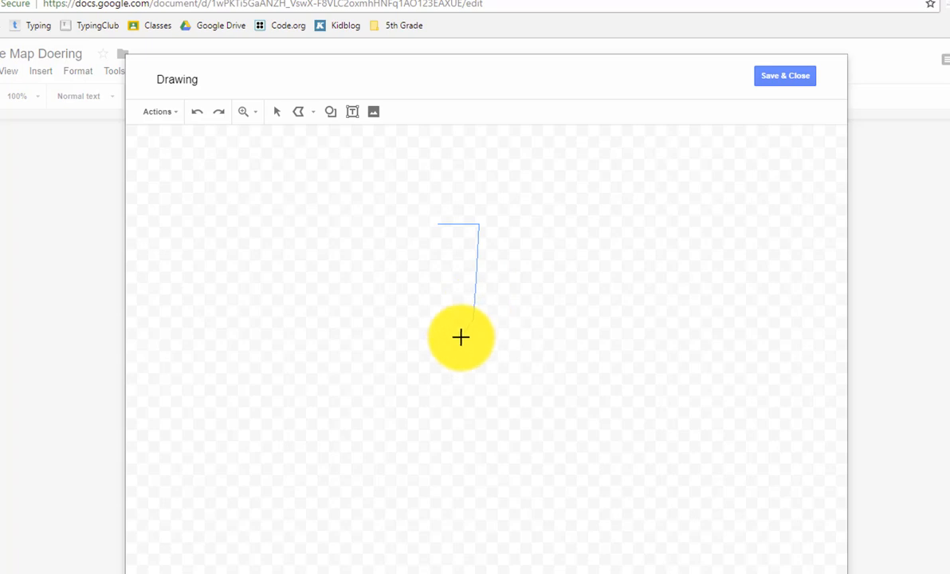
{"action": "mouse_move", "coordinate": [461, 337]}
{"action": "left_mouse_down"}
{"action": "mouse_move", "coordinate": [420, 467]}
{"action": "mouse_move", "coordinate": [401, 481]}
{"action": "mouse_move", "coordinate": [295, 475]}
{"action": "mouse_move", "coordinate": [374, 452]}
{"action": "mouse_move", "coordinate": [398, 416]}
{"action": "mouse_move", "coordinate": [429, 266]}
{"action": "left_mouse_up"}
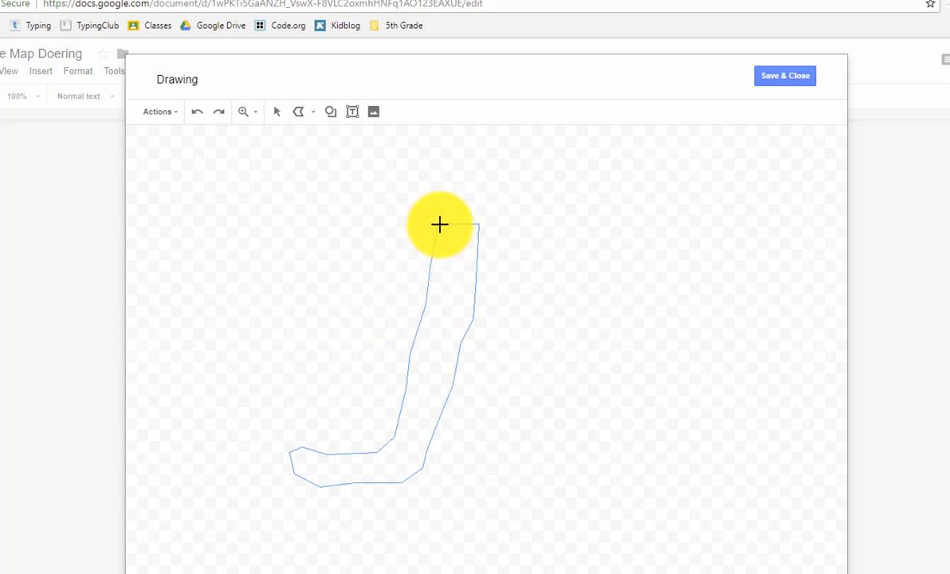
{"action": "left_click_drag", "start_coordinate": [439, 224], "coordinate": [440, 224]}
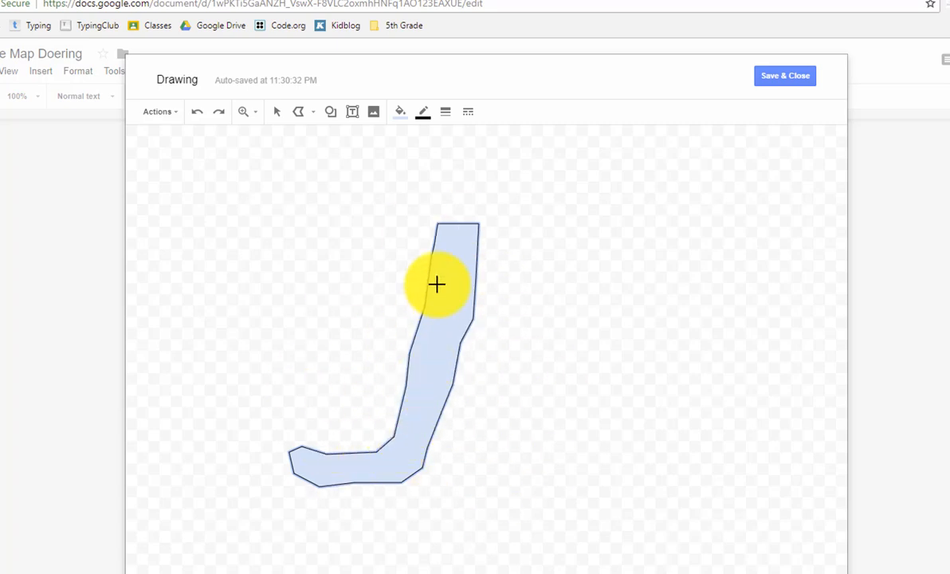
Step: Fill the river shape with cornflower blue and give its outline a dark magenta color
{"action": "left_click", "coordinate": [405, 120]}
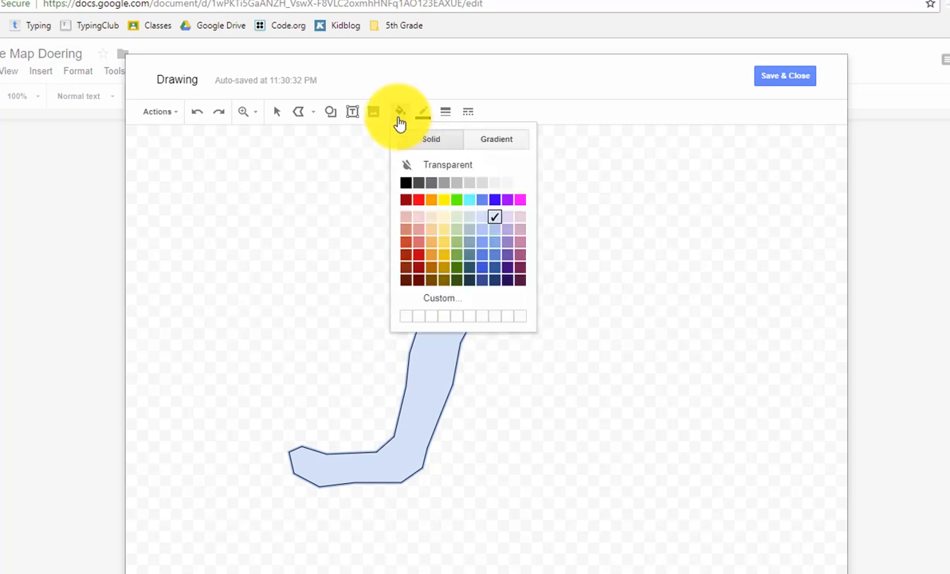
{"action": "left_click", "coordinate": [484, 200]}
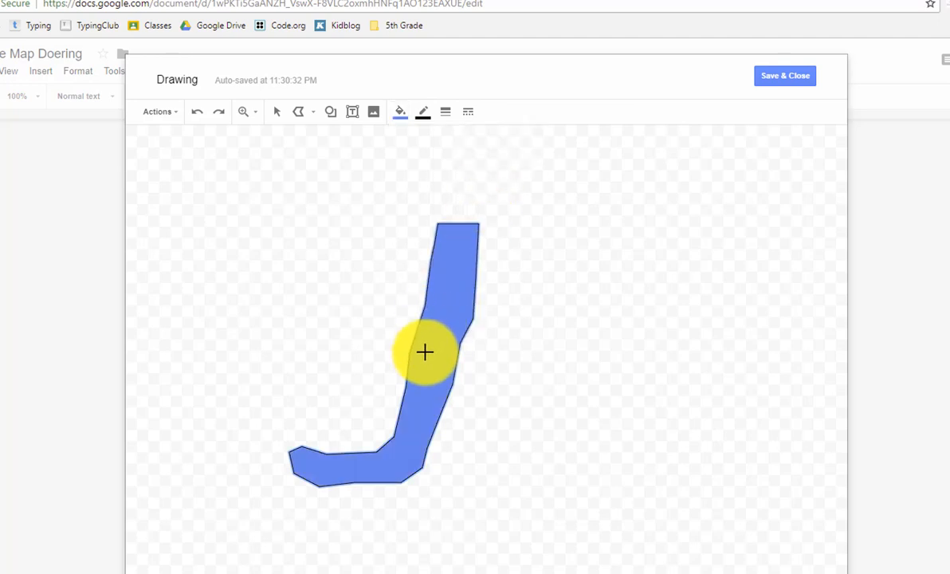
{"action": "left_click", "coordinate": [427, 118]}
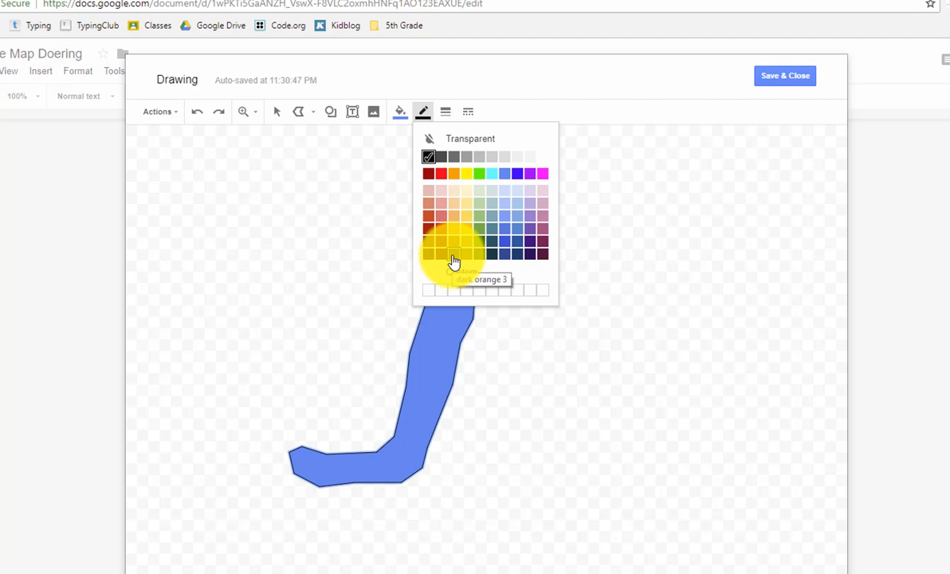
{"action": "left_click", "coordinate": [547, 234]}
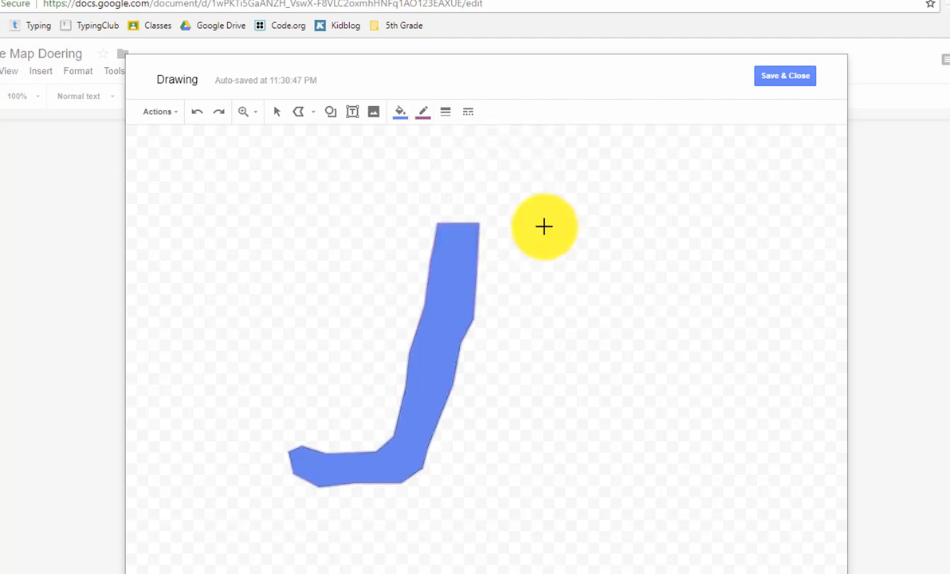
Step: Thicken the outline of the J-shaped river and save the finished drawing into the treasure map document
{"action": "left_click", "coordinate": [443, 116]}
{"action": "left_click", "coordinate": [469, 176]}
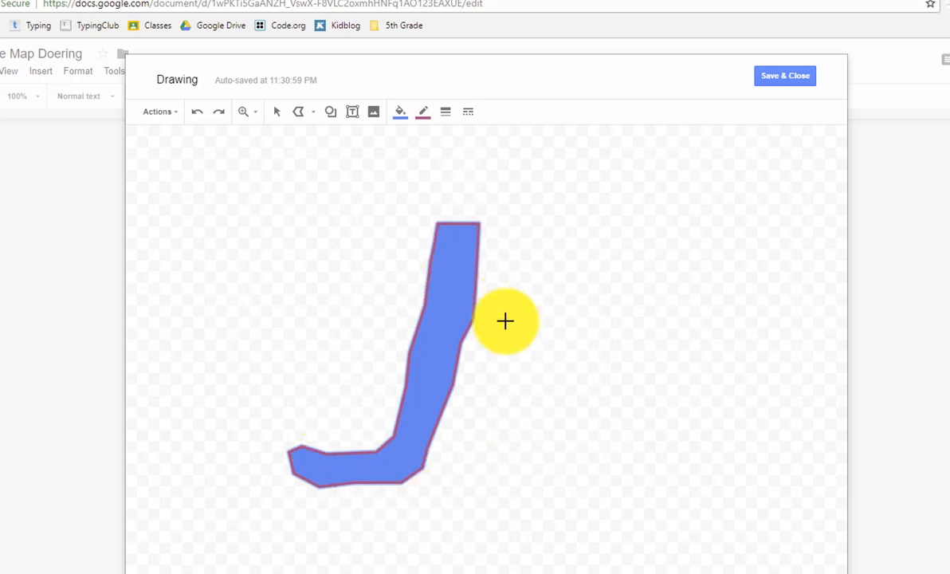
{"action": "left_click", "coordinate": [785, 76]}
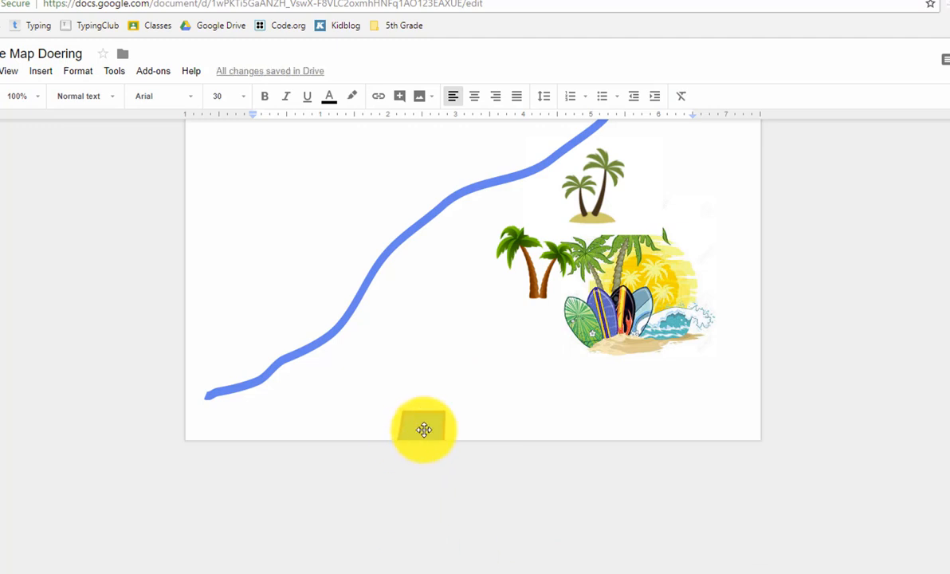
Step: Set the J-shaped river drawing to wrap text and move it up the page beside the crossed-out ball
{"action": "left_click", "coordinate": [429, 430]}
{"action": "mouse_move", "coordinate": [431, 431]}
{"action": "left_mouse_down"}
{"action": "mouse_move", "coordinate": [462, 248]}
{"action": "mouse_move", "coordinate": [457, 228]}
{"action": "left_mouse_up"}
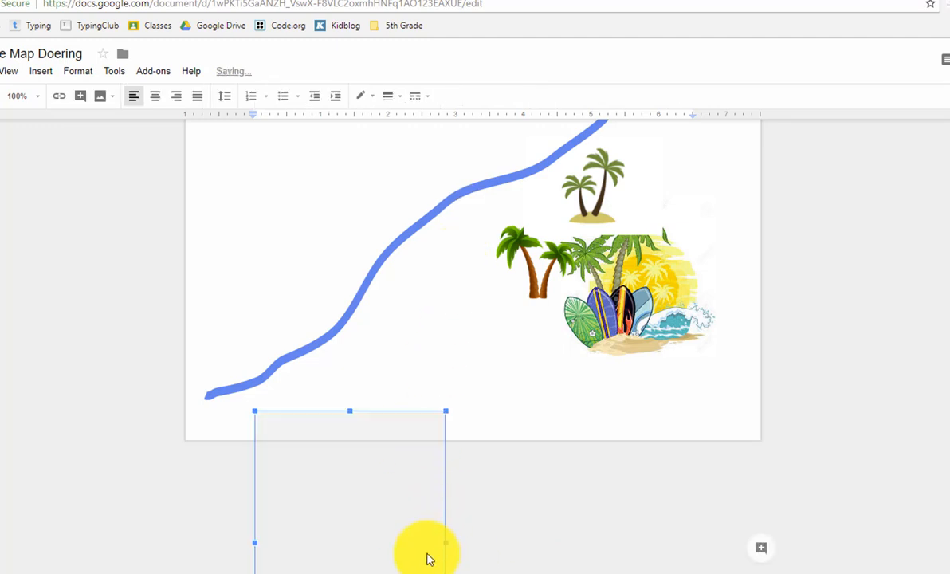
{"action": "scroll", "coordinate": [422, 570], "scroll_direction": "down", "scroll_amount": 1}
{"action": "left_click", "coordinate": [350, 573]}
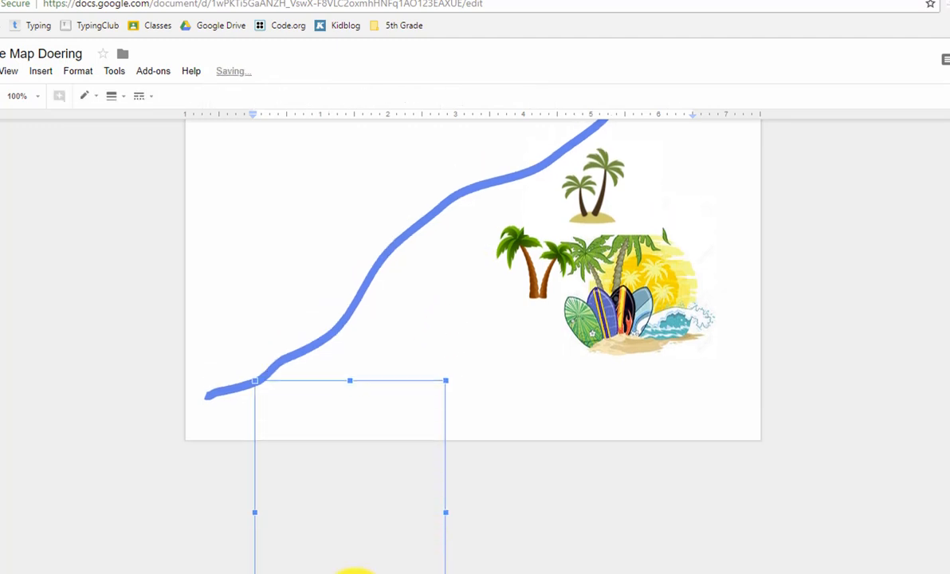
{"action": "mouse_move", "coordinate": [365, 558]}
{"action": "left_mouse_down"}
{"action": "mouse_move", "coordinate": [425, 276]}
{"action": "mouse_move", "coordinate": [357, 297]}
{"action": "left_mouse_up"}
{"action": "scroll", "coordinate": [356, 297], "scroll_direction": "up", "scroll_amount": 3}
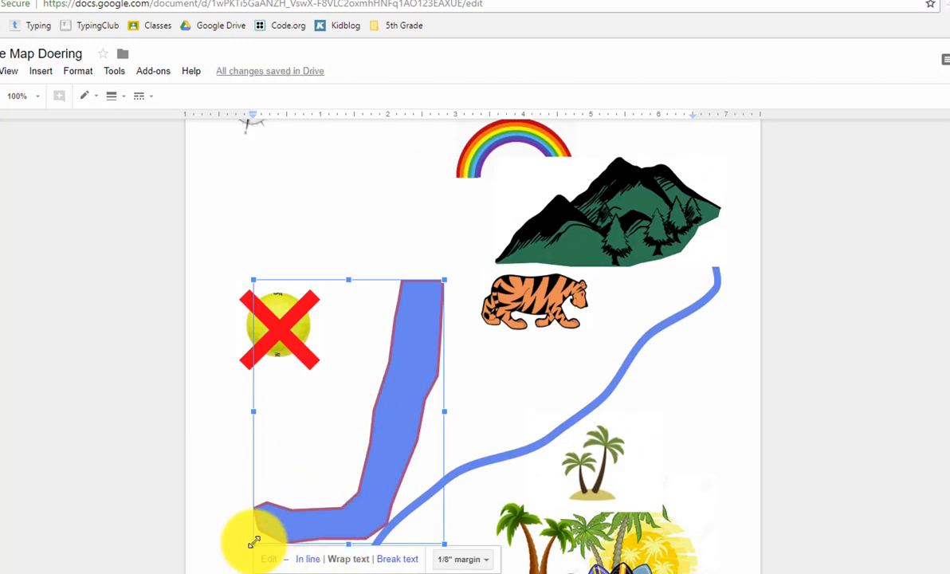
Step: Shrink the J-shaped river proportionally to about half its size, keeping its upper right corner in place
{"action": "left_click_drag", "start_coordinate": [254, 542], "coordinate": [372, 418]}
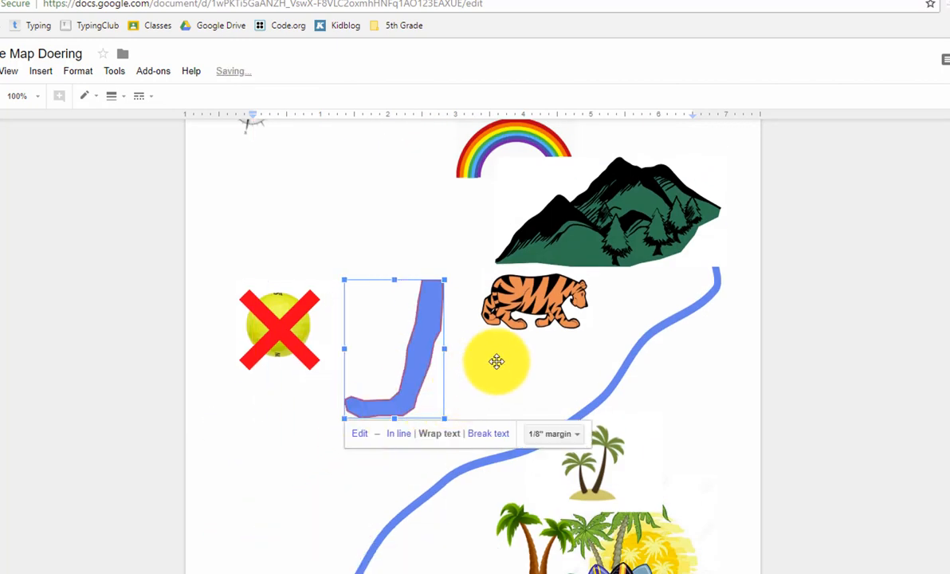
{"action": "left_click", "coordinate": [421, 329]}
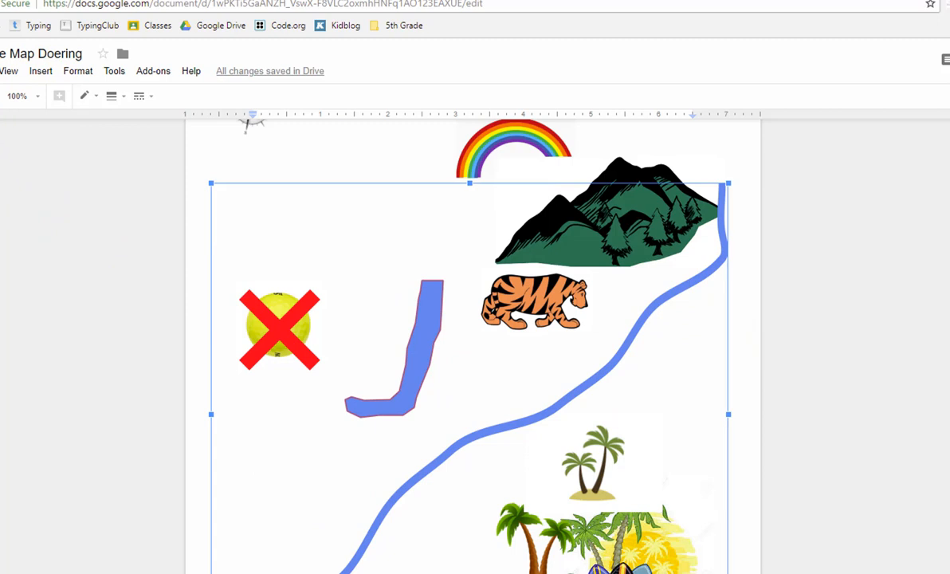
{"action": "left_click", "coordinate": [21, 289]}
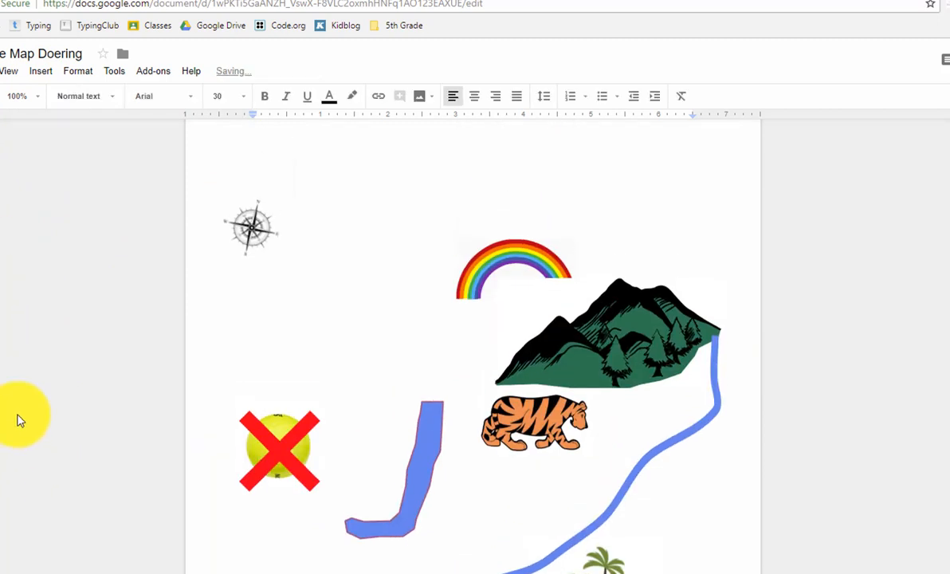
Step: Move the J-shaped river up between the compass and the rainbow, above the crossed-out ball
{"action": "left_click", "coordinate": [422, 443]}
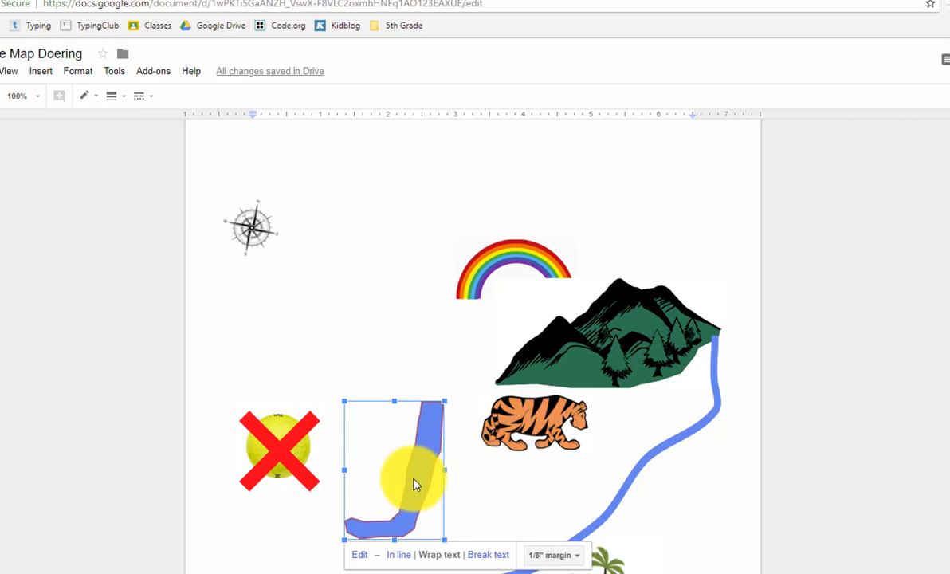
{"action": "mouse_move", "coordinate": [414, 484]}
{"action": "left_mouse_down"}
{"action": "mouse_move", "coordinate": [382, 471]}
{"action": "mouse_move", "coordinate": [441, 508]}
{"action": "left_mouse_up"}
{"action": "left_click_drag", "start_coordinate": [384, 527], "coordinate": [351, 315]}
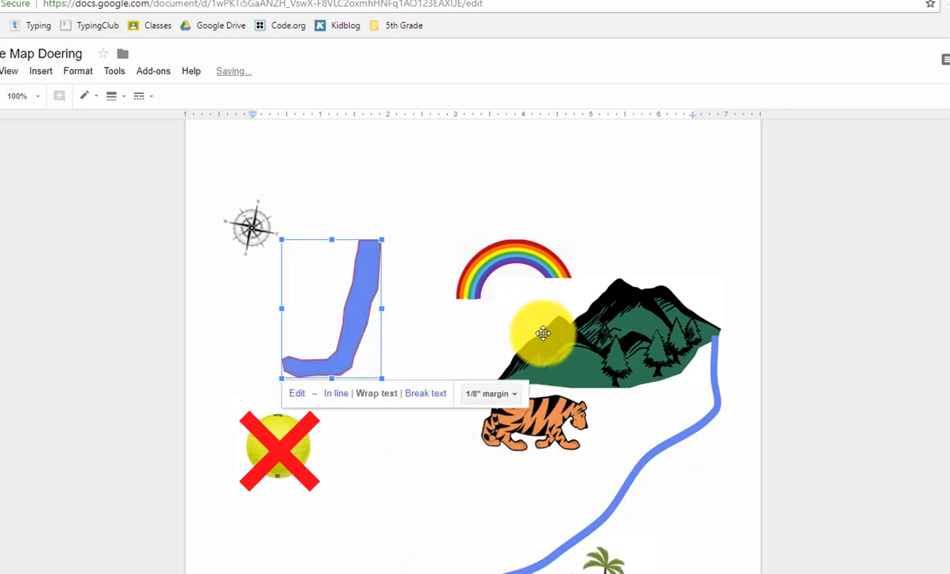
{"action": "left_click", "coordinate": [905, 299]}
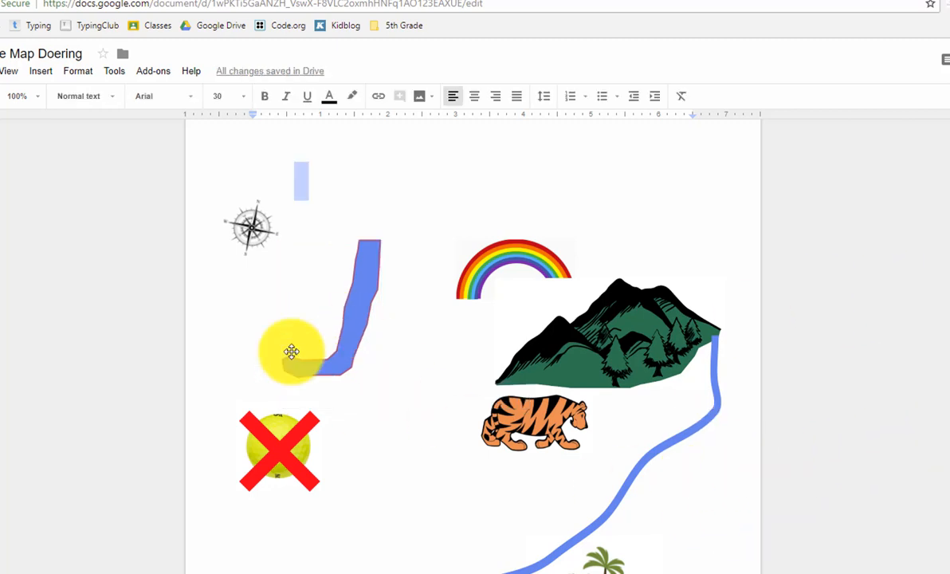
Step: Start another blank drawing in the document and bring up the choice of line types
{"action": "left_click", "coordinate": [41, 73]}
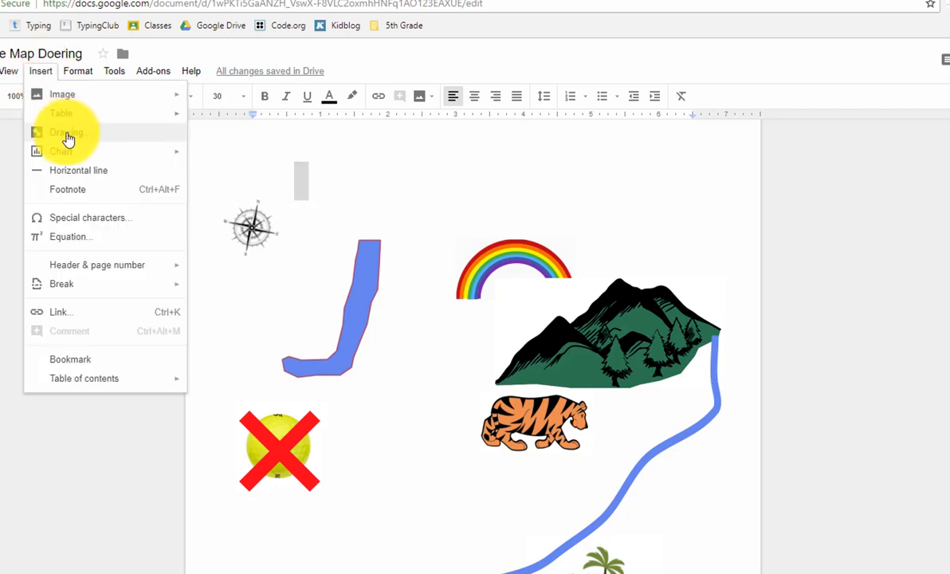
{"action": "left_click", "coordinate": [69, 135]}
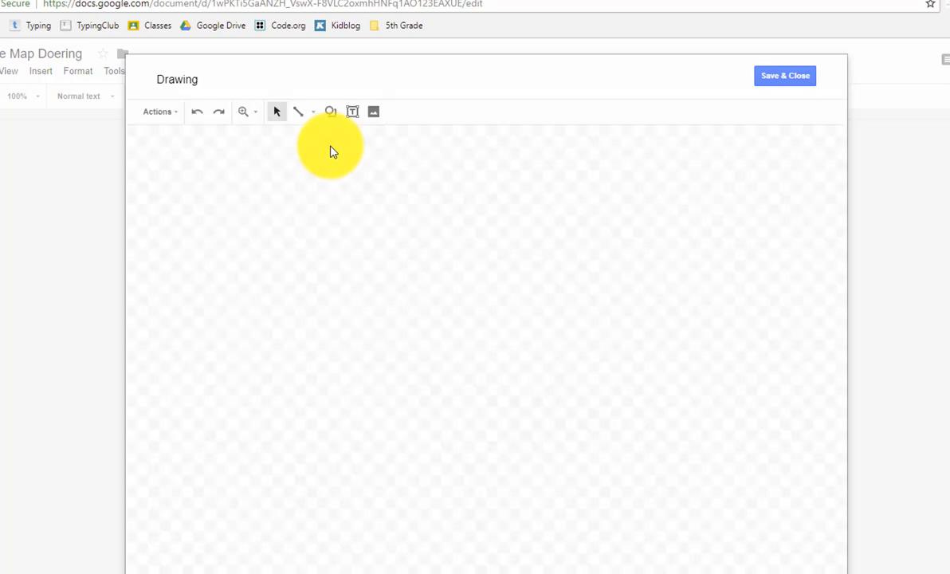
{"action": "left_click", "coordinate": [312, 119]}
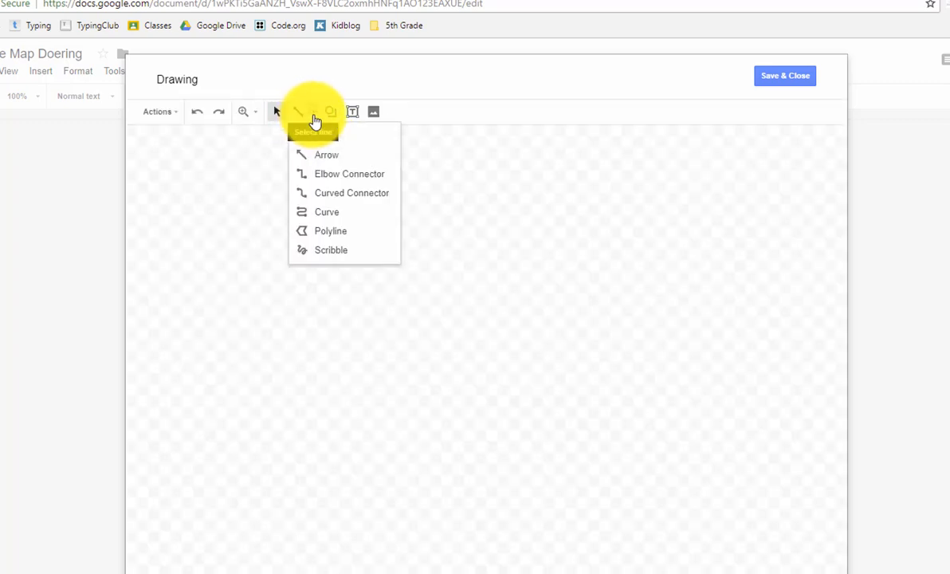